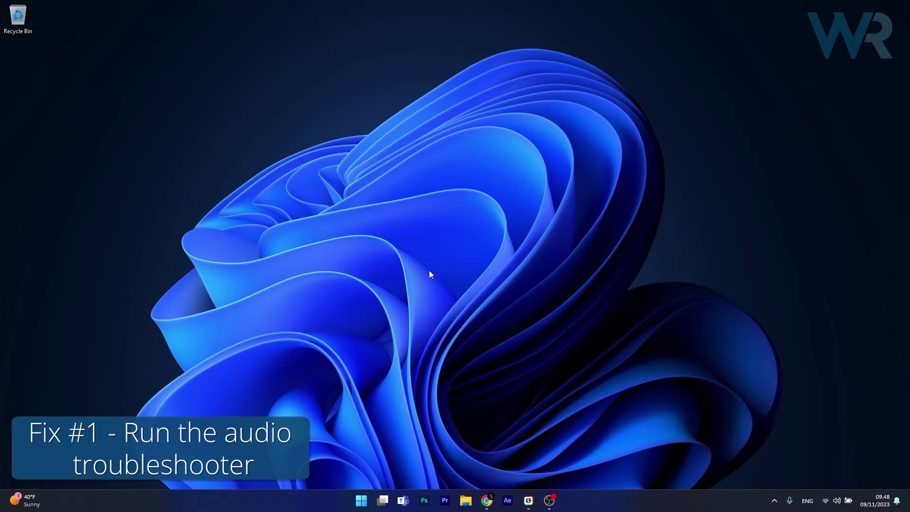
- Go to Settings > System > Troubleshoot > Other trouble-shooters to reach the Audio troubleshooter
{"action": "left_click", "coordinate": [361, 500]}
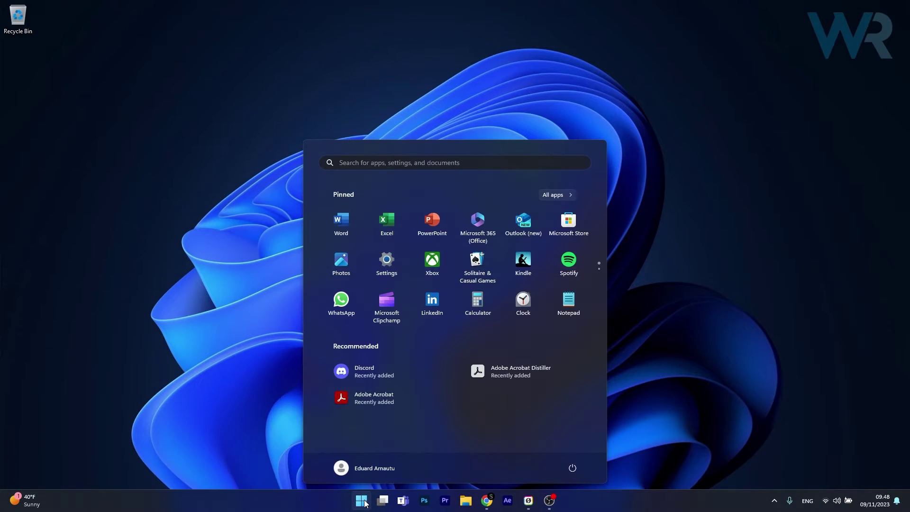
{"action": "left_click", "coordinate": [397, 267]}
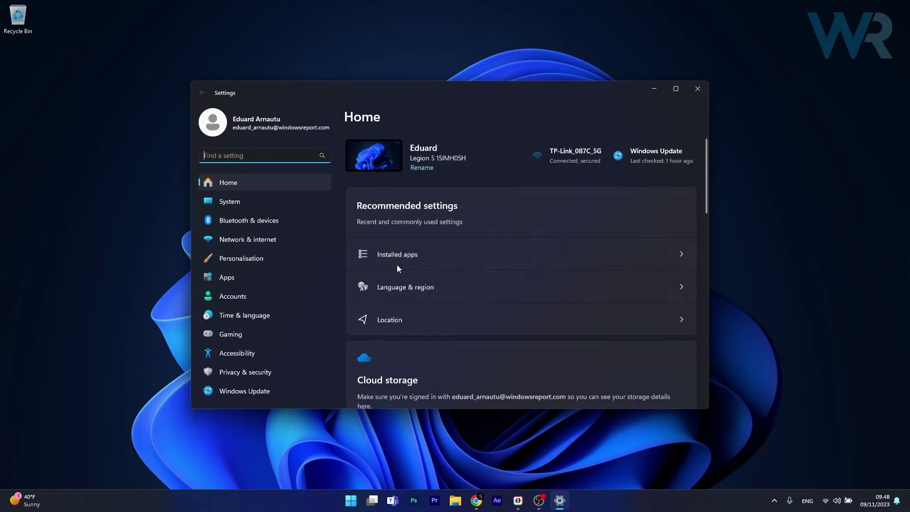
{"action": "left_click", "coordinate": [251, 203]}
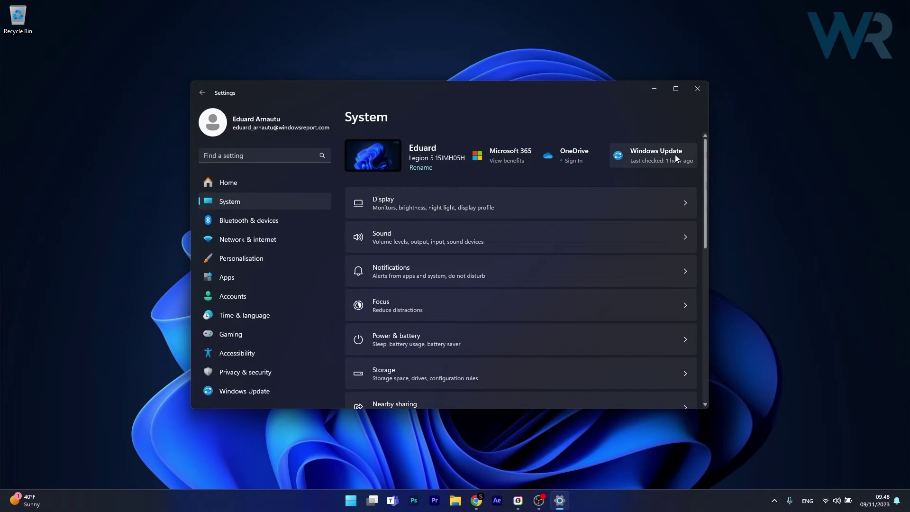
{"action": "left_click_drag", "start_coordinate": [707, 170], "coordinate": [701, 286]}
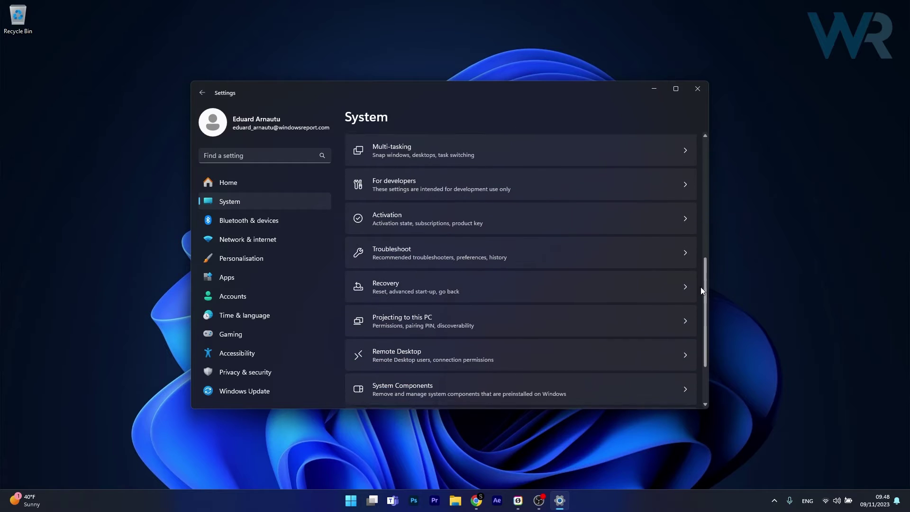
{"action": "left_click", "coordinate": [600, 244]}
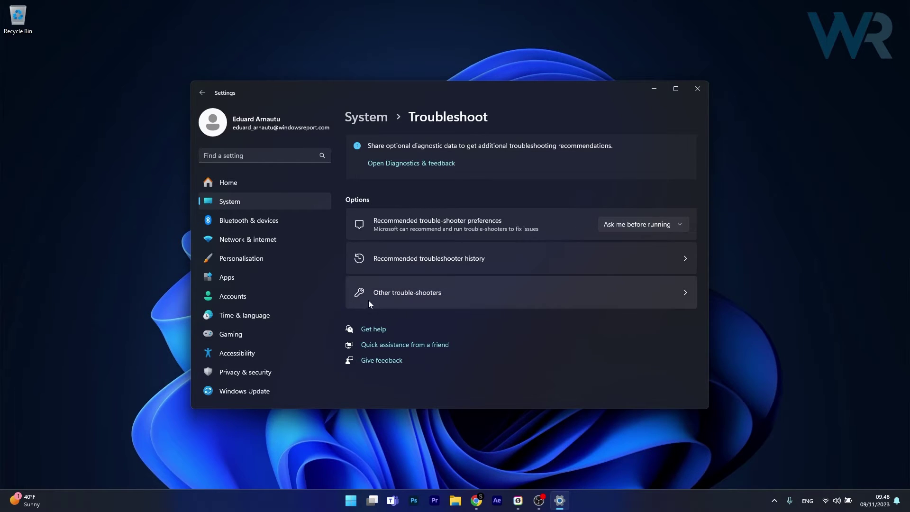
{"action": "left_click", "coordinate": [560, 292]}
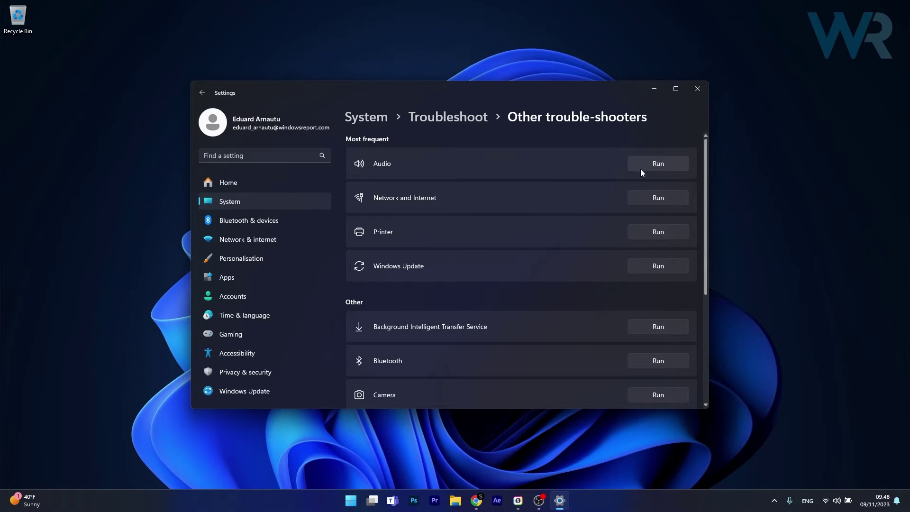
- Run the Audio troubleshooter, then close the Get Help and Settings windows
{"action": "left_click", "coordinate": [661, 163]}
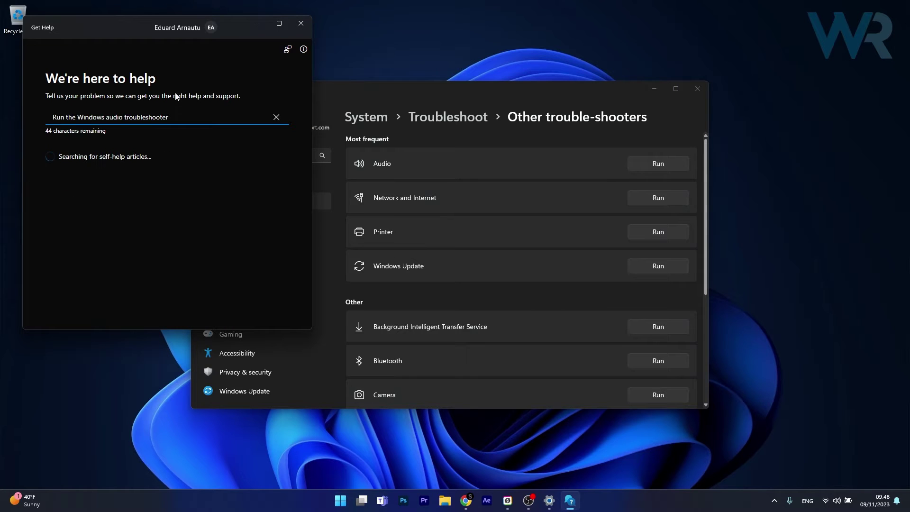
{"action": "left_click", "coordinate": [300, 24]}
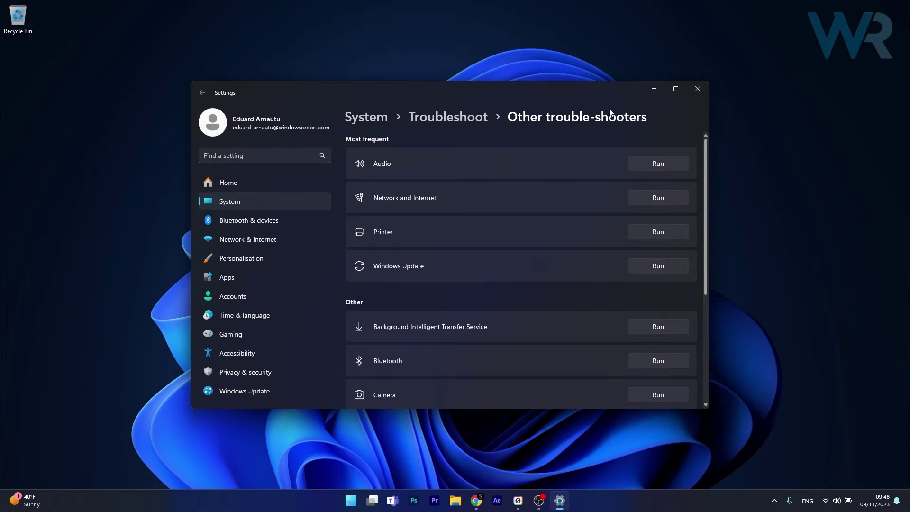
{"action": "left_click", "coordinate": [697, 91]}
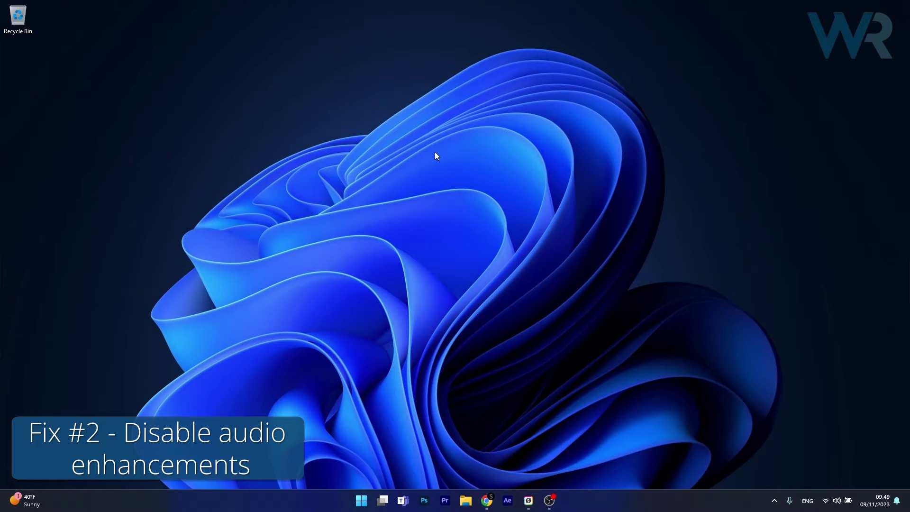
{"action": "left_click", "coordinate": [364, 504]}
{"action": "type", "text": "change"}
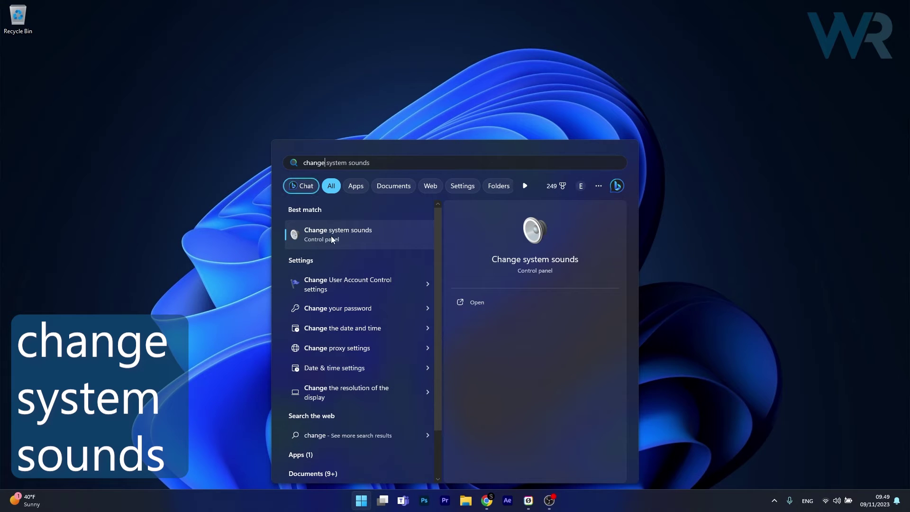
{"action": "left_click", "coordinate": [370, 239]}
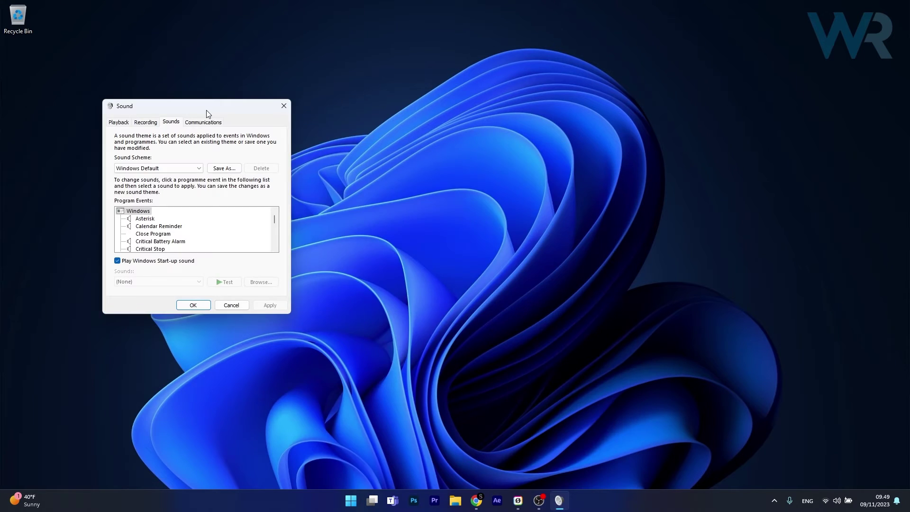
{"action": "left_click_drag", "start_coordinate": [204, 106], "coordinate": [478, 107]}
{"action": "left_click", "coordinate": [392, 119]}
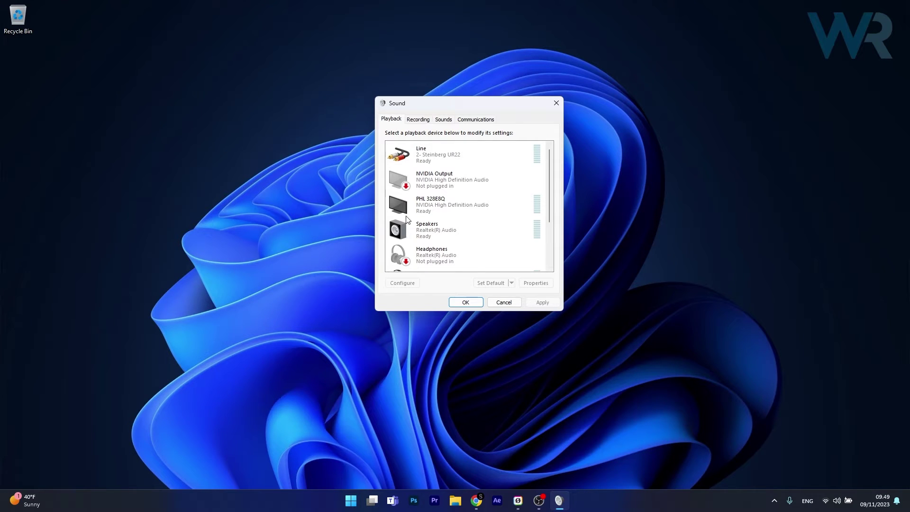
{"action": "right_click", "coordinate": [456, 199]}
{"action": "left_click", "coordinate": [488, 286]}
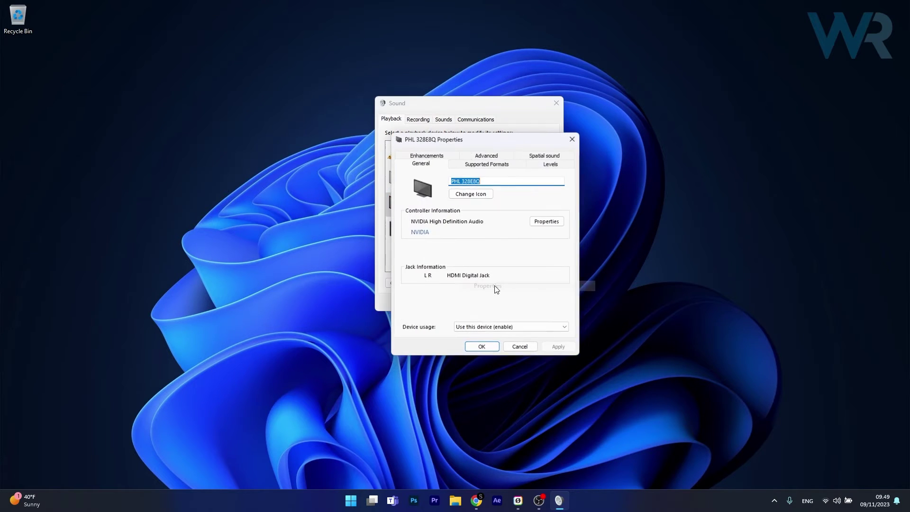
{"action": "left_click", "coordinate": [426, 156]}
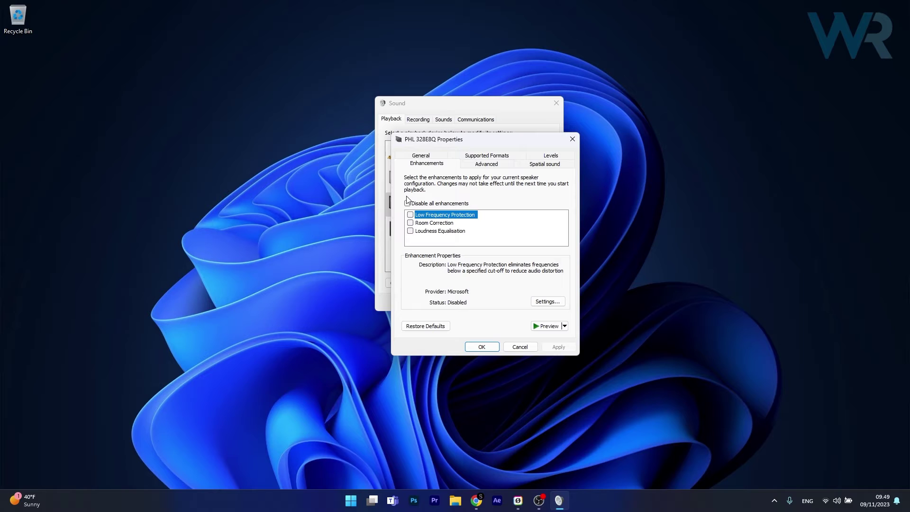
{"action": "left_click", "coordinate": [482, 347]}
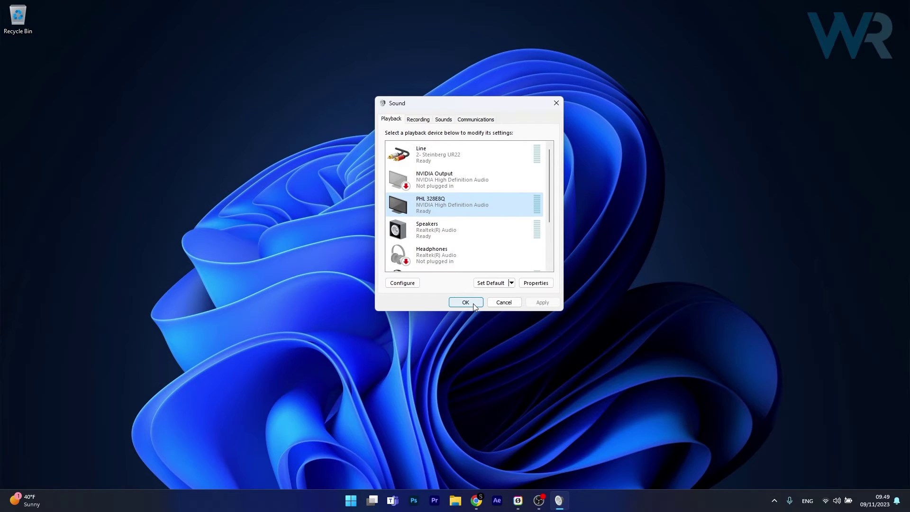
{"action": "left_click", "coordinate": [473, 304]}
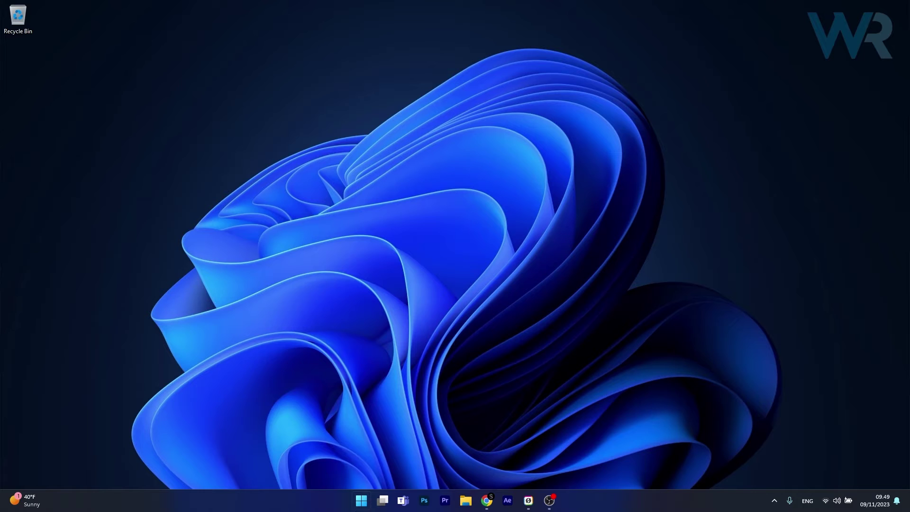
- Show the driver details (version 10.0.22621.1) of the Desktop Microphone (RØDE AI-Micro) in Device Manager
{"action": "right_click", "coordinate": [362, 501]}
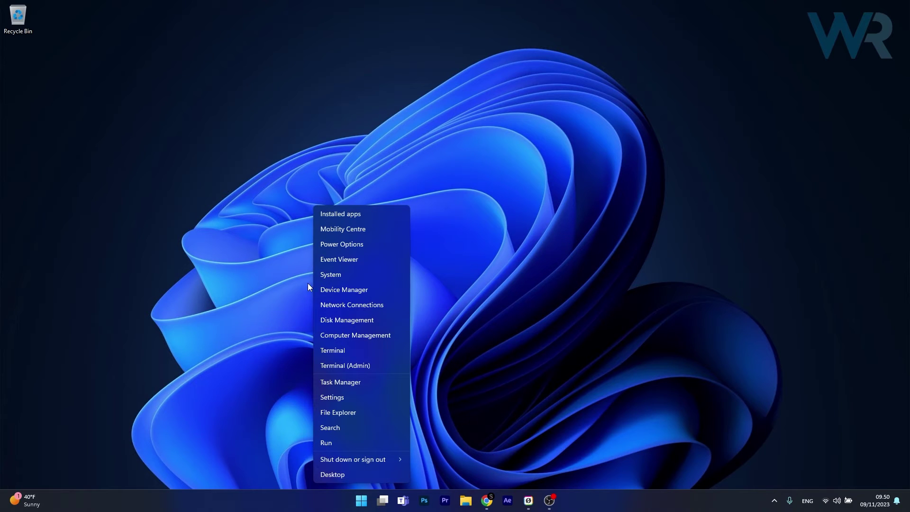
{"action": "left_click", "coordinate": [379, 289]}
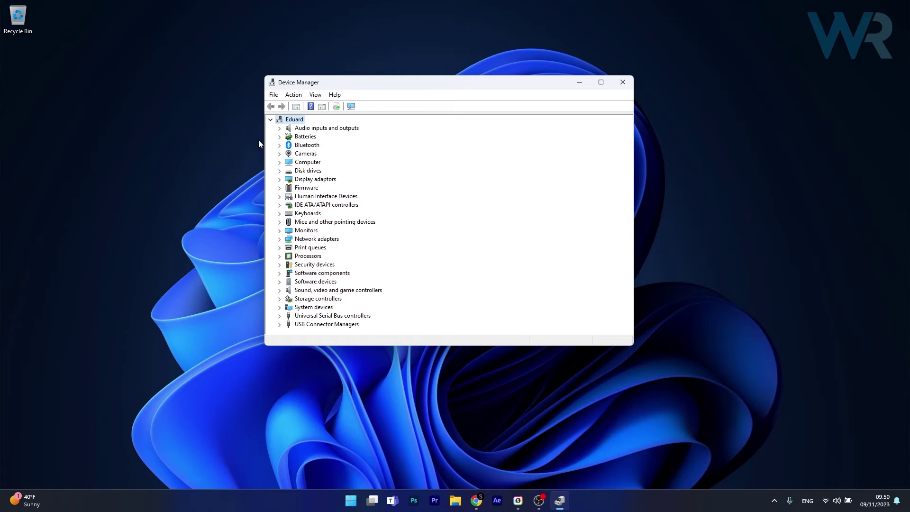
{"action": "left_click", "coordinate": [279, 128]}
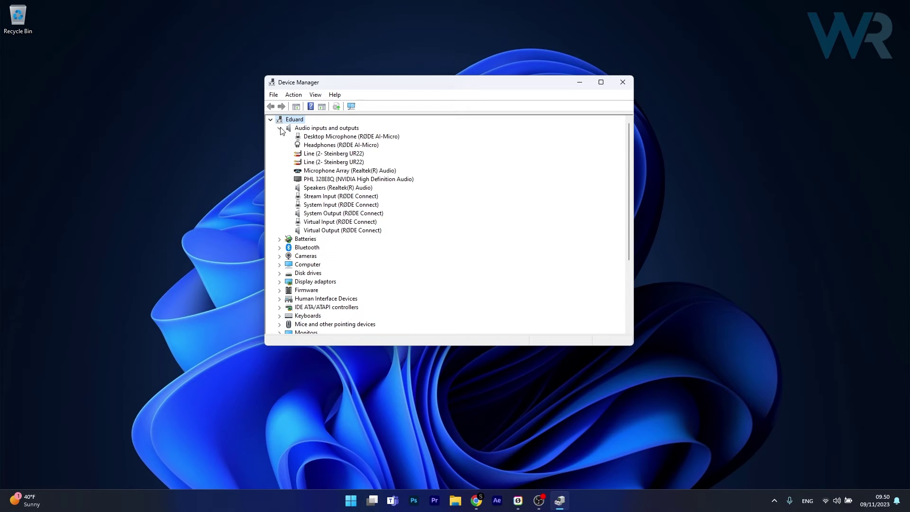
{"action": "right_click", "coordinate": [346, 137]}
{"action": "left_click", "coordinate": [403, 194]}
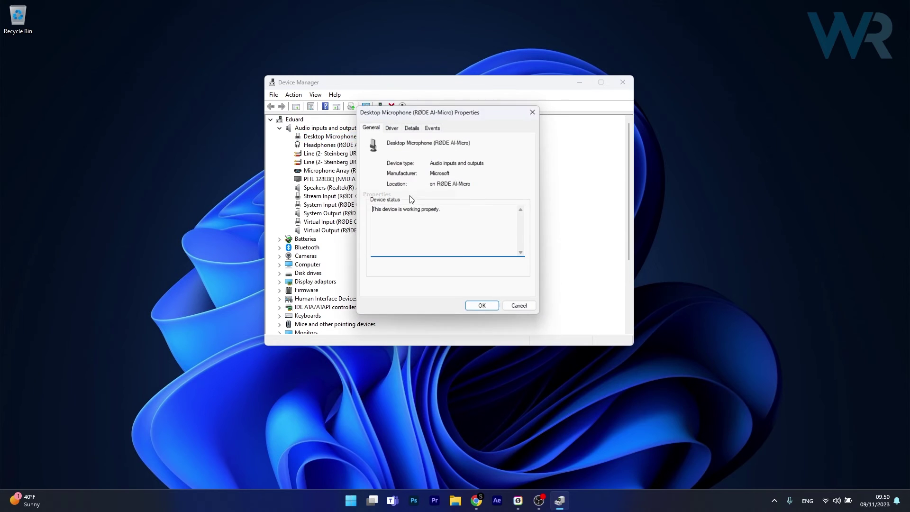
{"action": "left_click", "coordinate": [393, 126]}
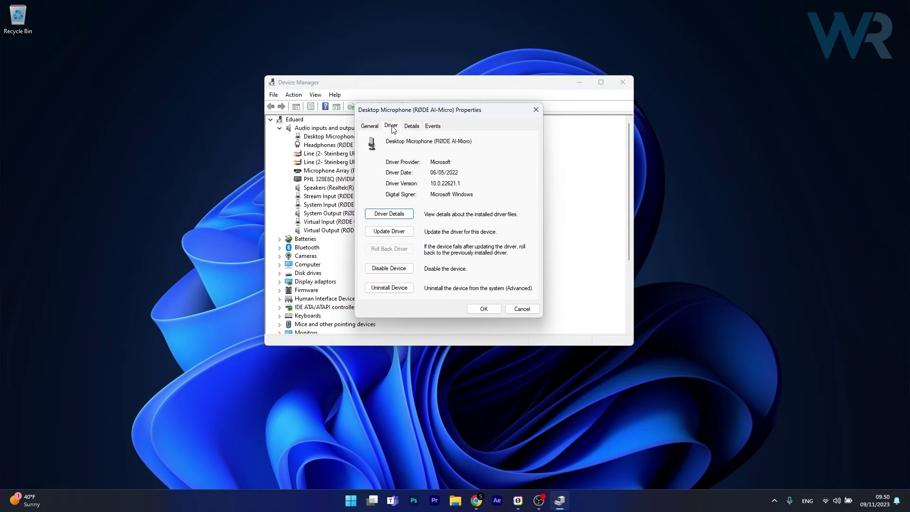
- Search automatically for a newer microphone driver; the best driver is already installed
{"action": "left_click", "coordinate": [388, 231]}
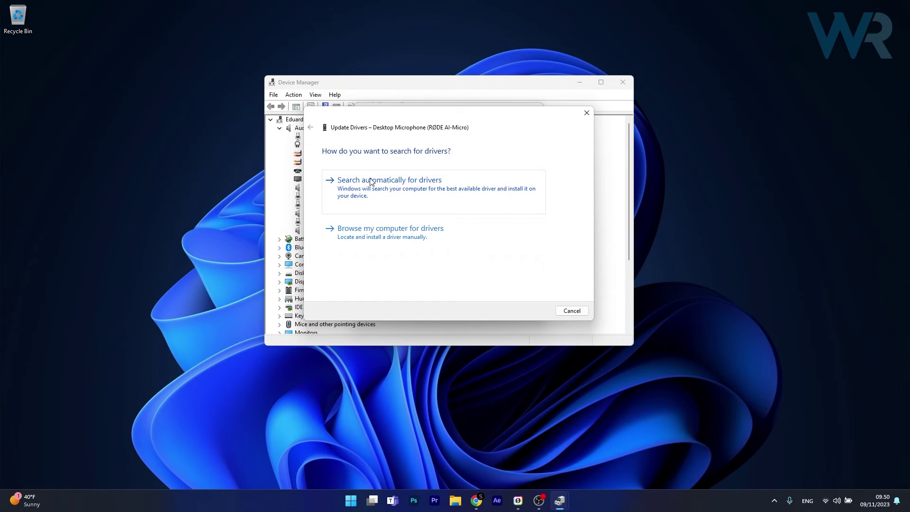
{"action": "left_click", "coordinate": [454, 188]}
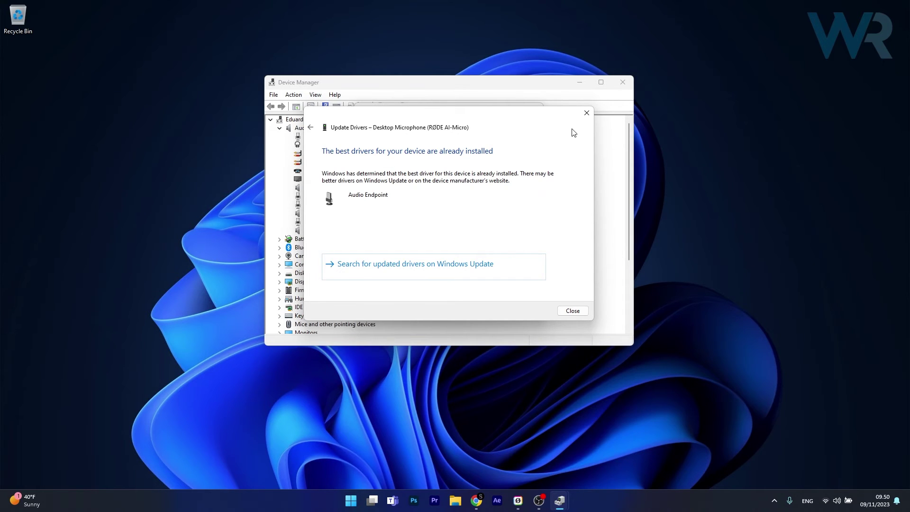
{"action": "left_click", "coordinate": [586, 116]}
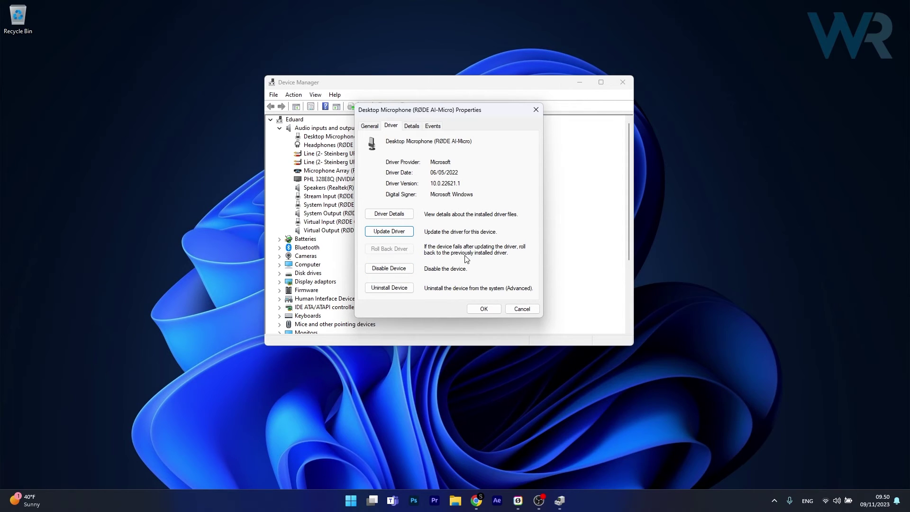
- Cancel uninstalling the Desktop Microphone, then close its properties and Device Manager
{"action": "left_click", "coordinate": [395, 289]}
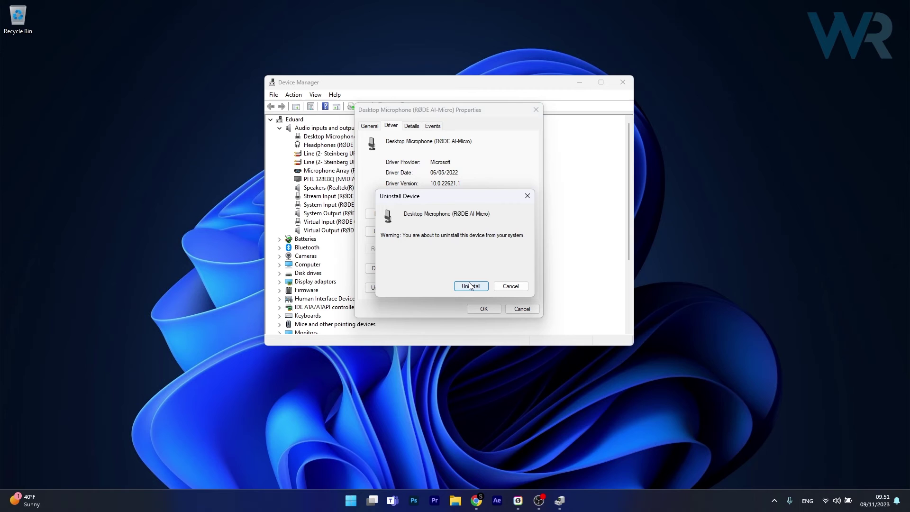
{"action": "left_click", "coordinate": [521, 287]}
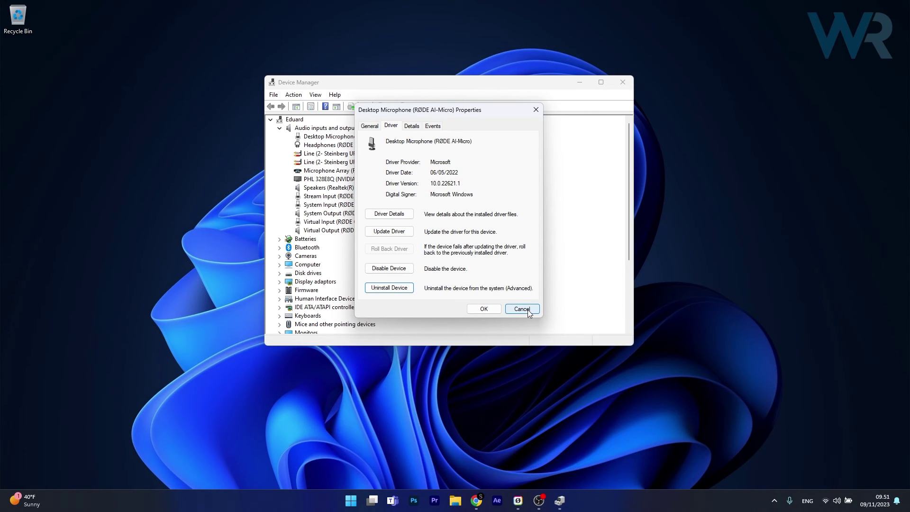
{"action": "left_click", "coordinate": [522, 309]}
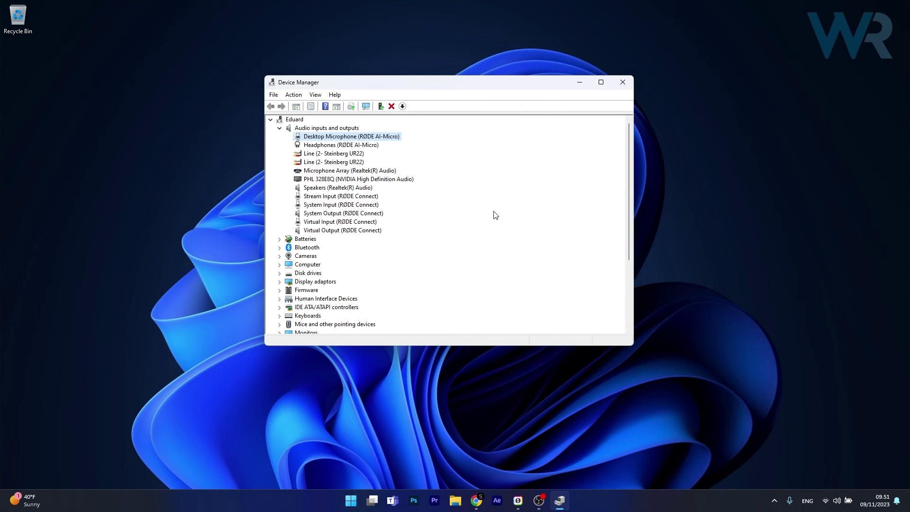
{"action": "left_click", "coordinate": [623, 82]}
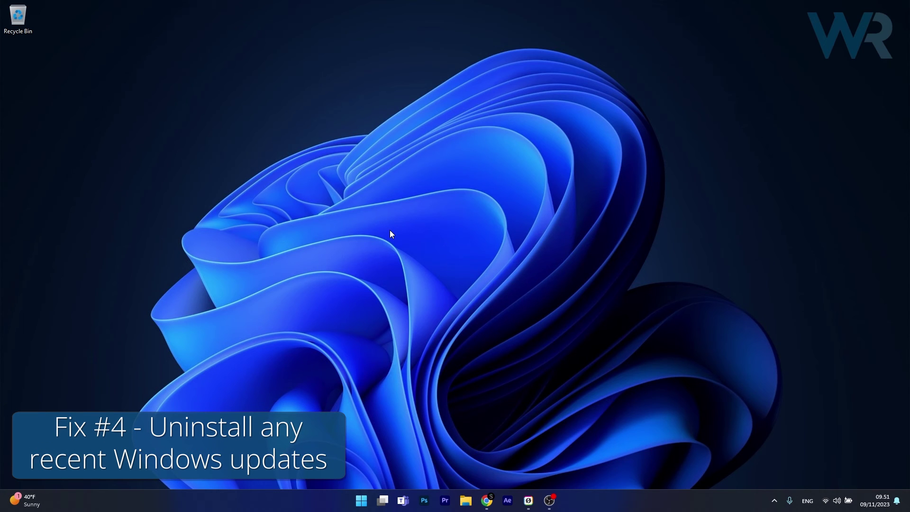
- Open Windows Update > Update history > Uninstall updates, listing the 4 installed updates
{"action": "left_click", "coordinate": [362, 504]}
{"action": "left_click", "coordinate": [387, 261]}
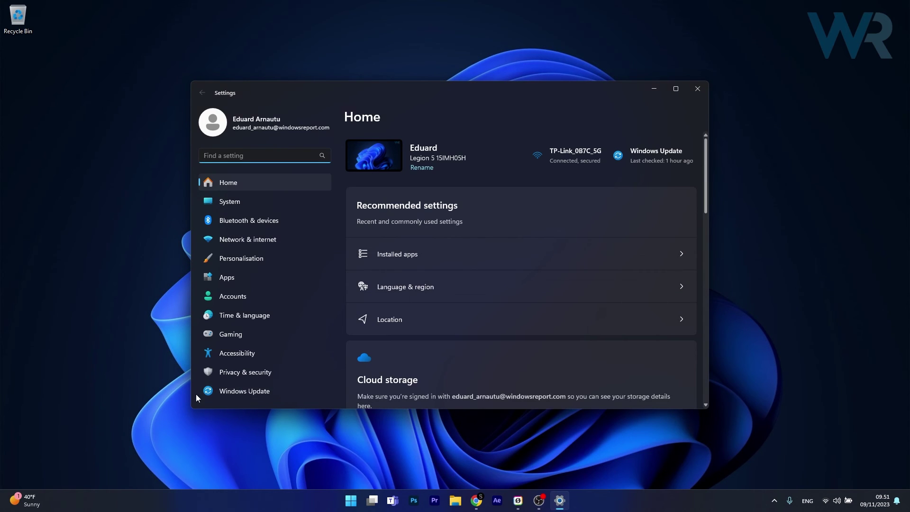
{"action": "left_click", "coordinate": [277, 391]}
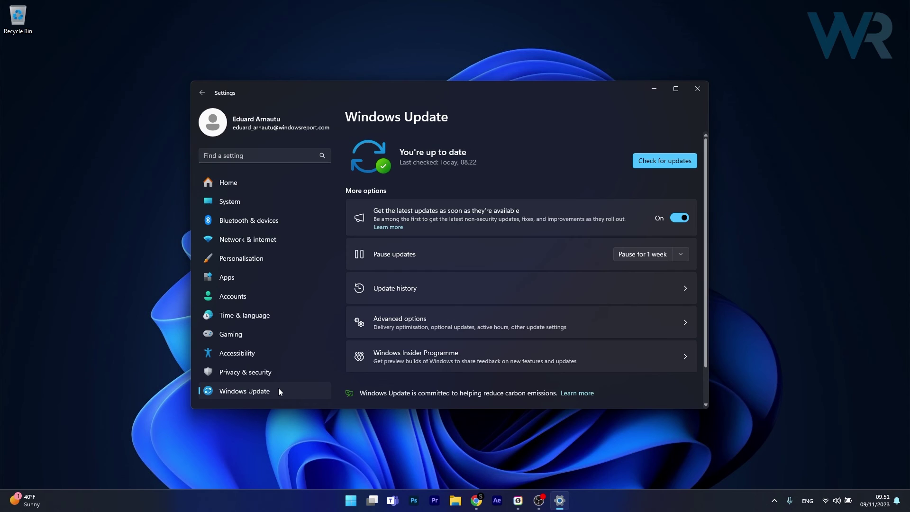
{"action": "left_click", "coordinate": [497, 287]}
{"action": "scroll", "coordinate": [409, 326], "scroll_direction": "down", "scroll_amount": 3}
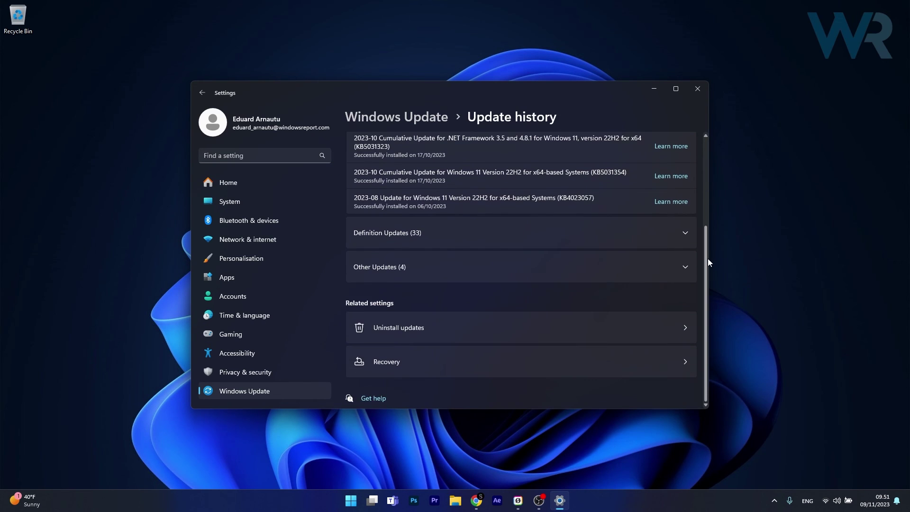
{"action": "left_click", "coordinate": [570, 327]}
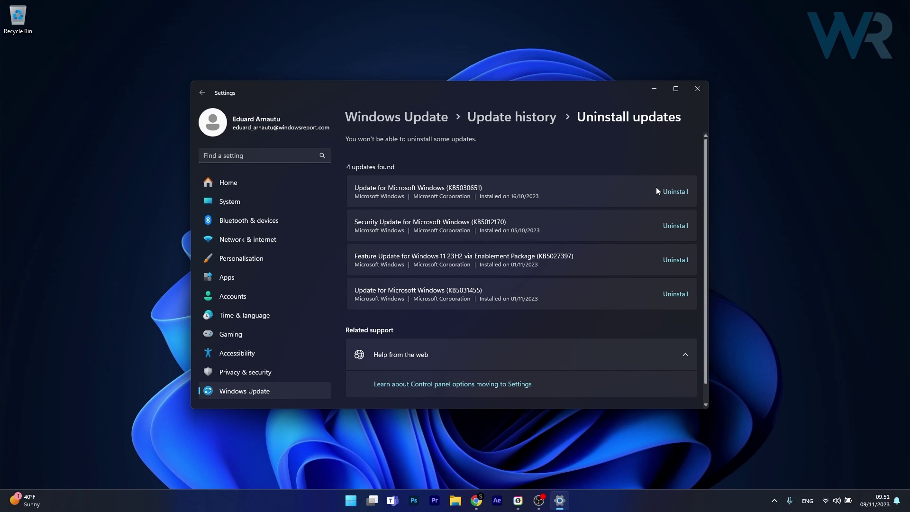
- Close the Settings window without uninstalling any update
{"action": "left_click", "coordinate": [697, 91]}
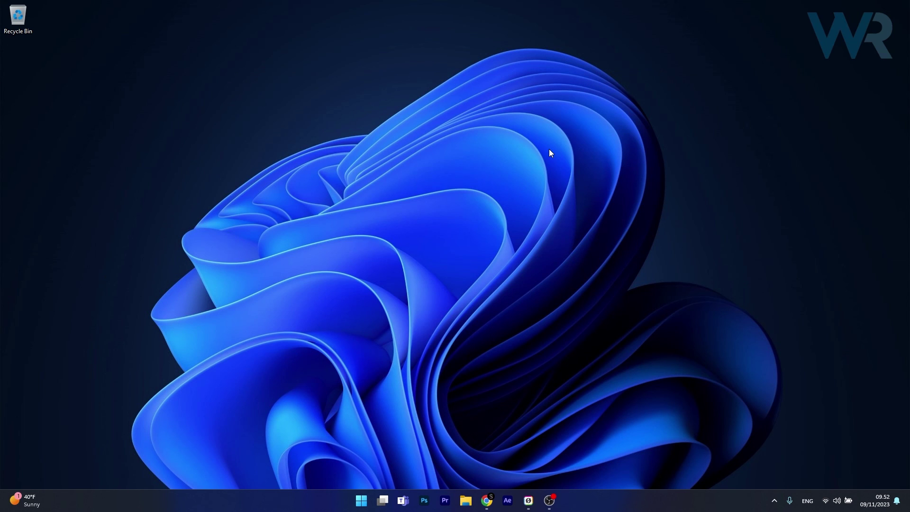